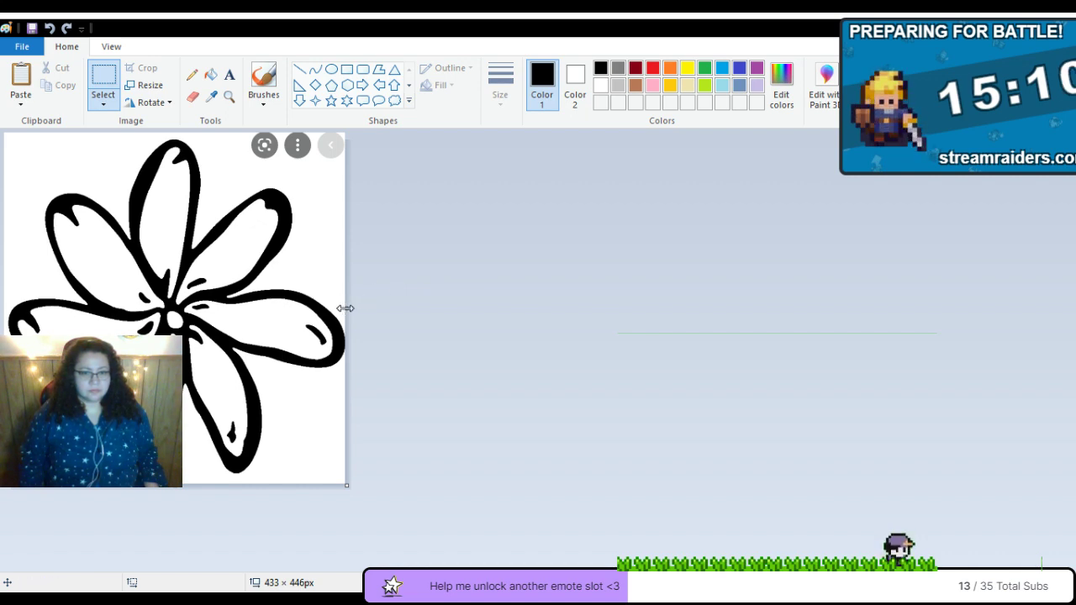
Widen the canvas to 1242 px and move the whole flower drawing horizontally toward the middle of the canvas.
left_click_drag(345, 309, 982, 286)
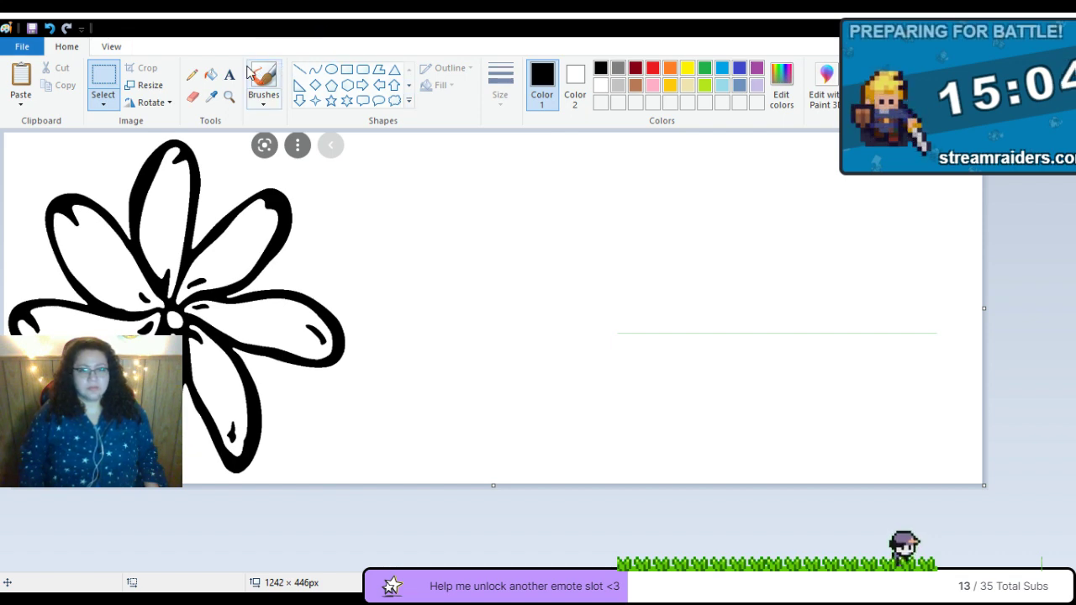
left_click(105, 82)
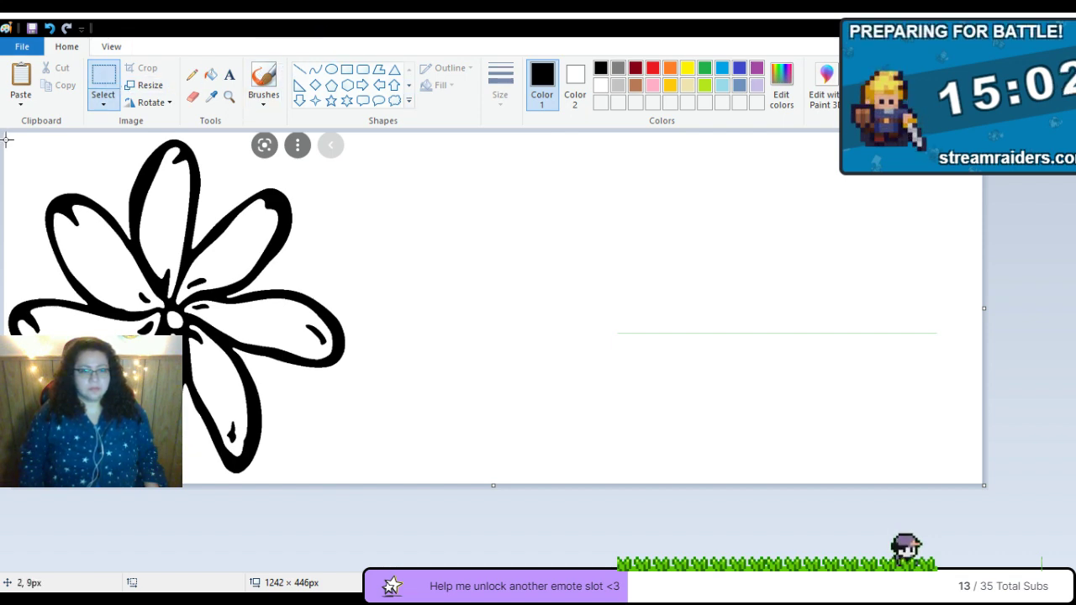
left_click_drag(7, 135, 347, 483)
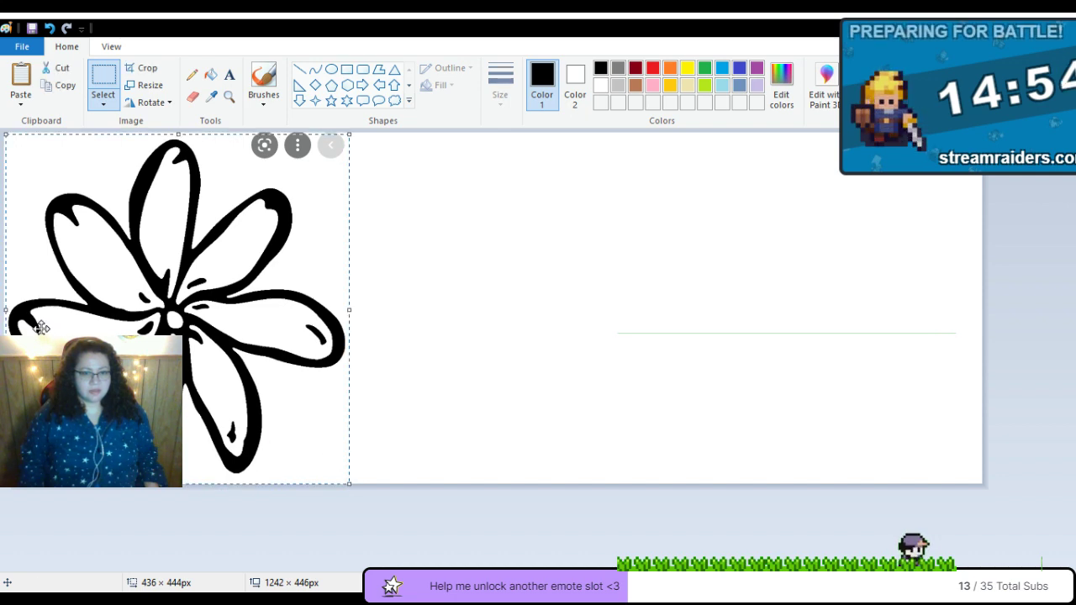
left_click_drag(42, 328, 337, 333)
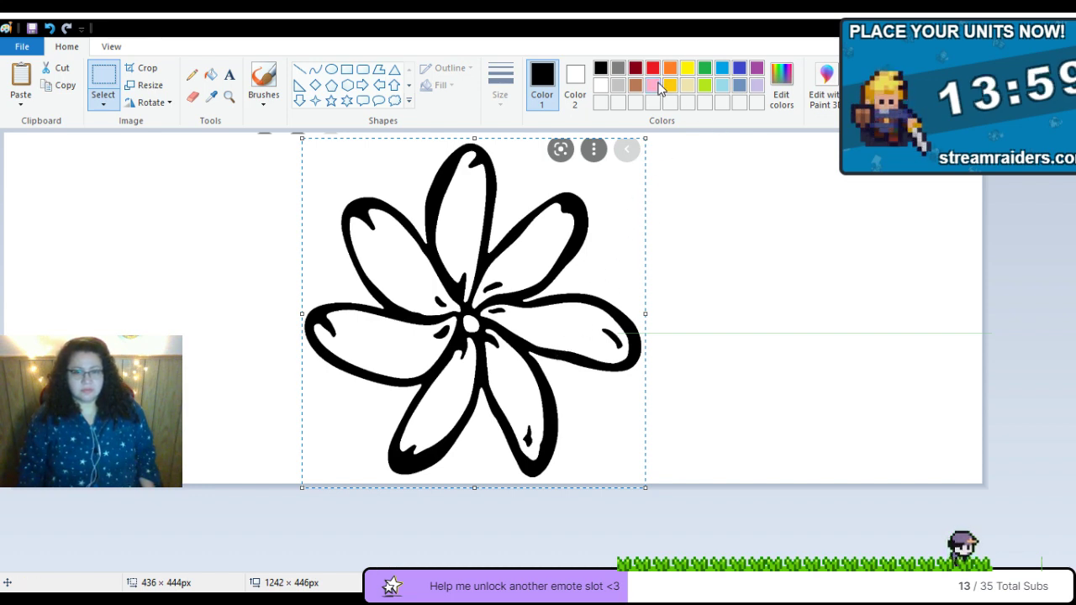
Set the primary colour to light pink for the flower's centre.
left_click(110, 46)
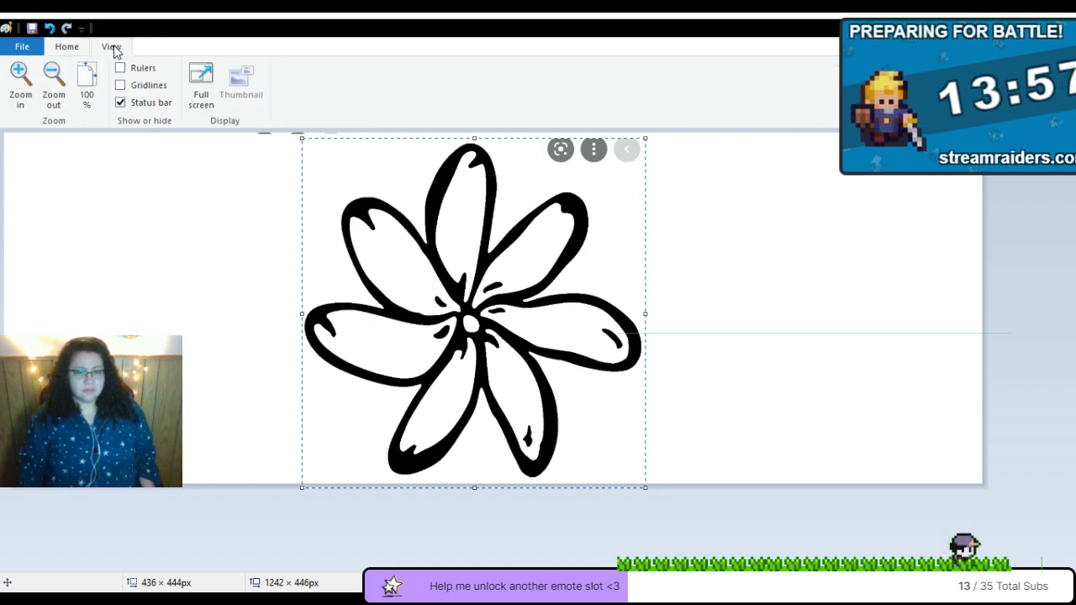
left_click(20, 80)
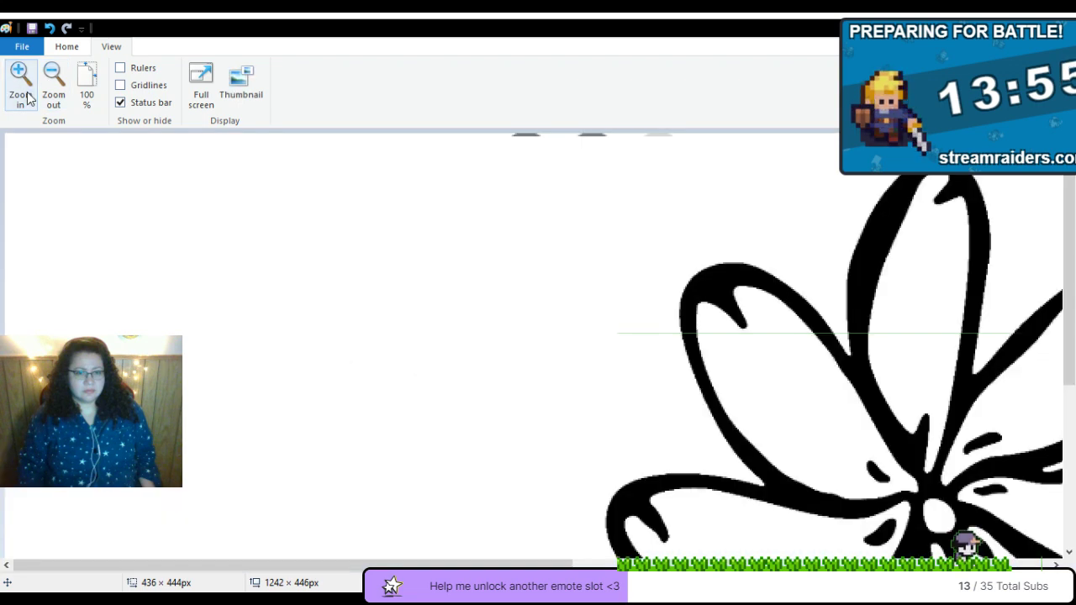
left_click_drag(505, 565, 740, 565)
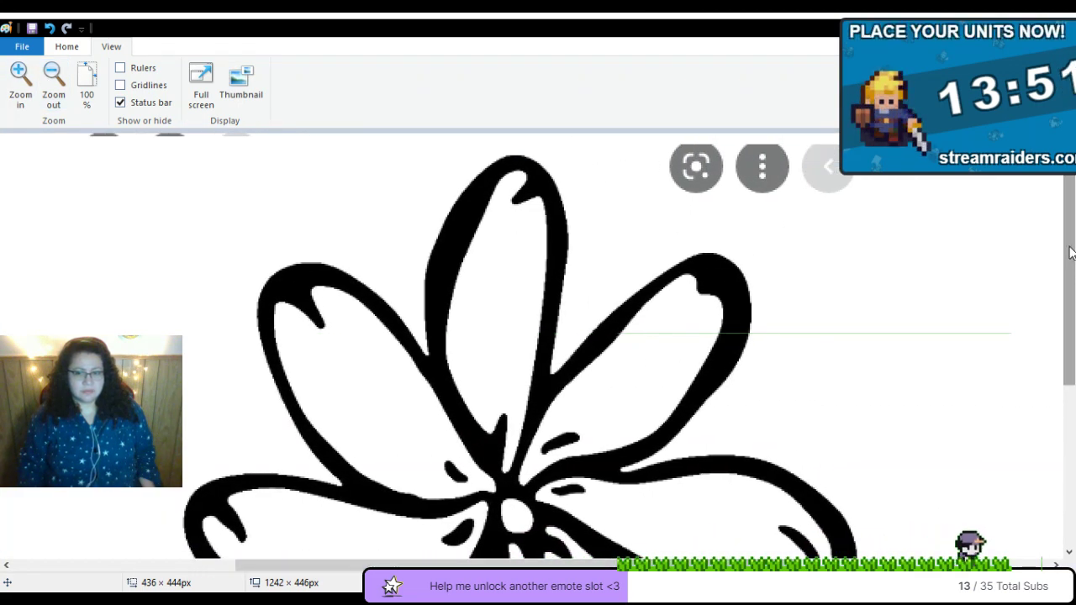
left_click_drag(1072, 252, 1071, 302)
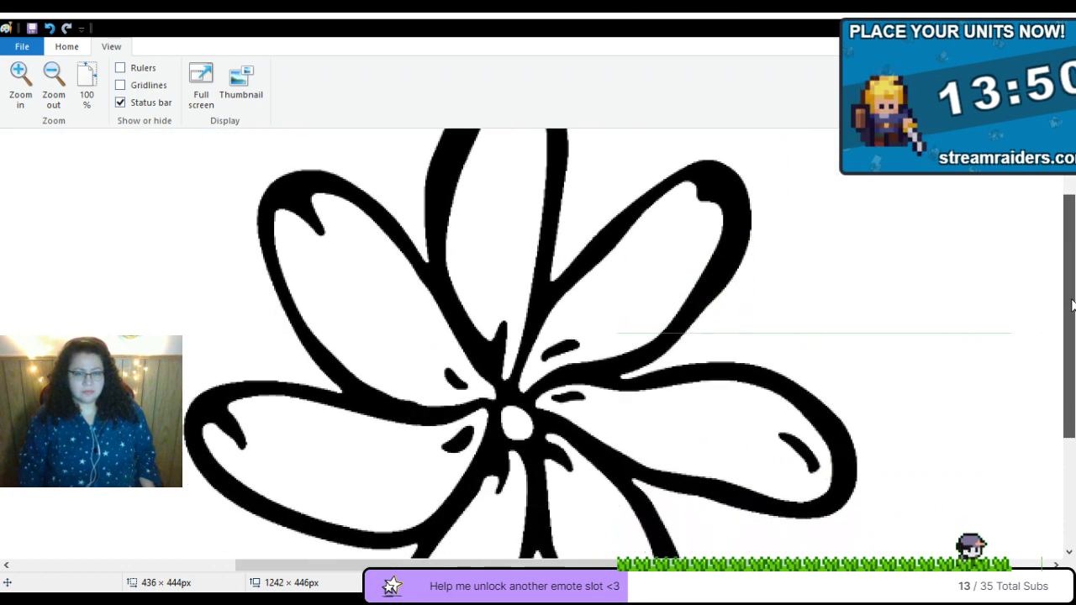
left_click(79, 46)
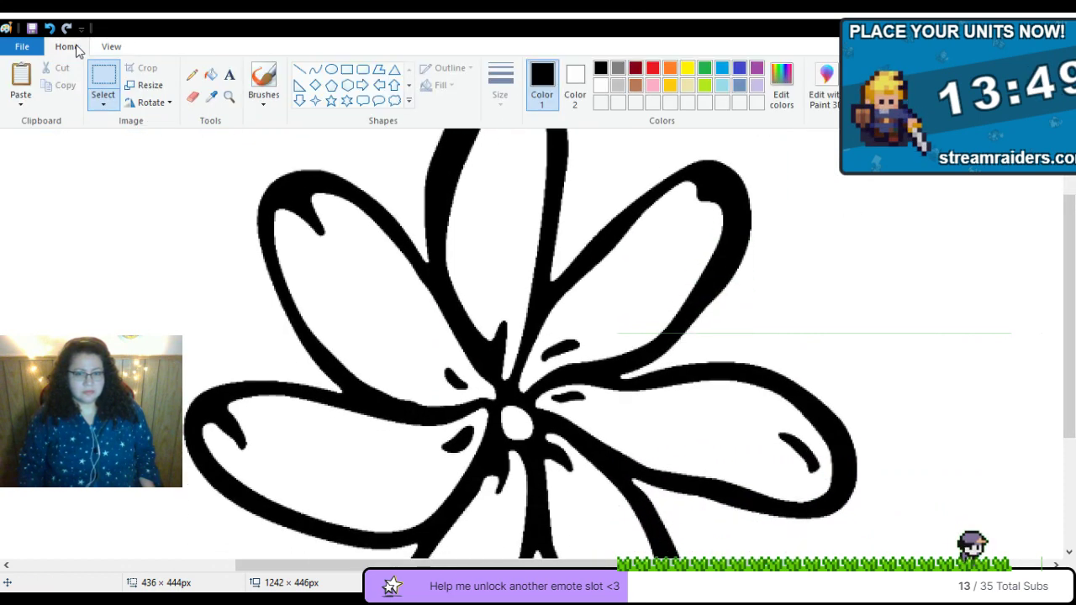
left_click(653, 86)
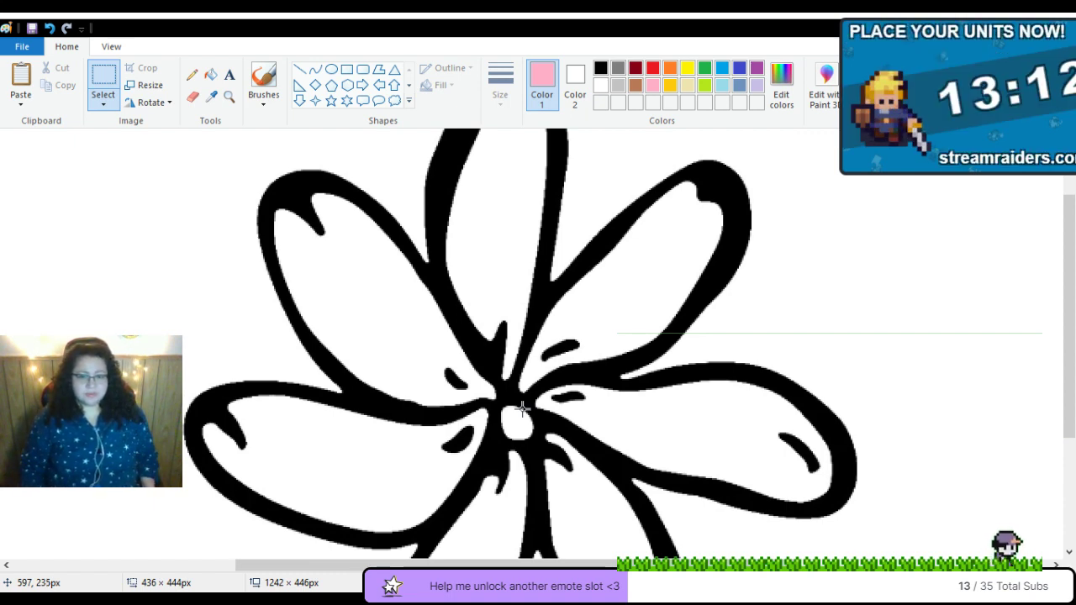
left_click(520, 408)
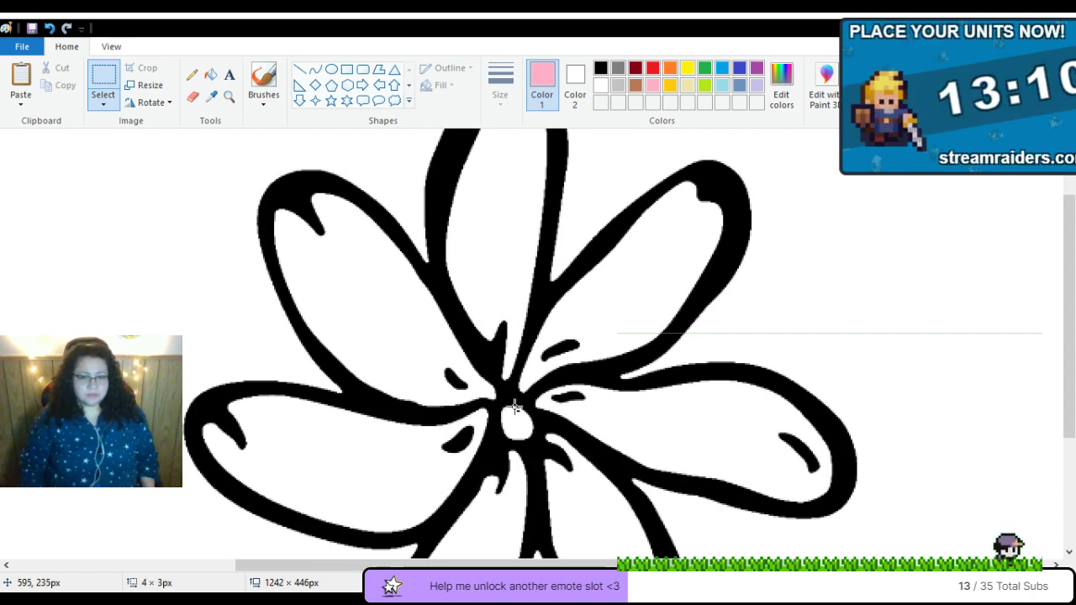
left_click_drag(514, 408, 511, 429)
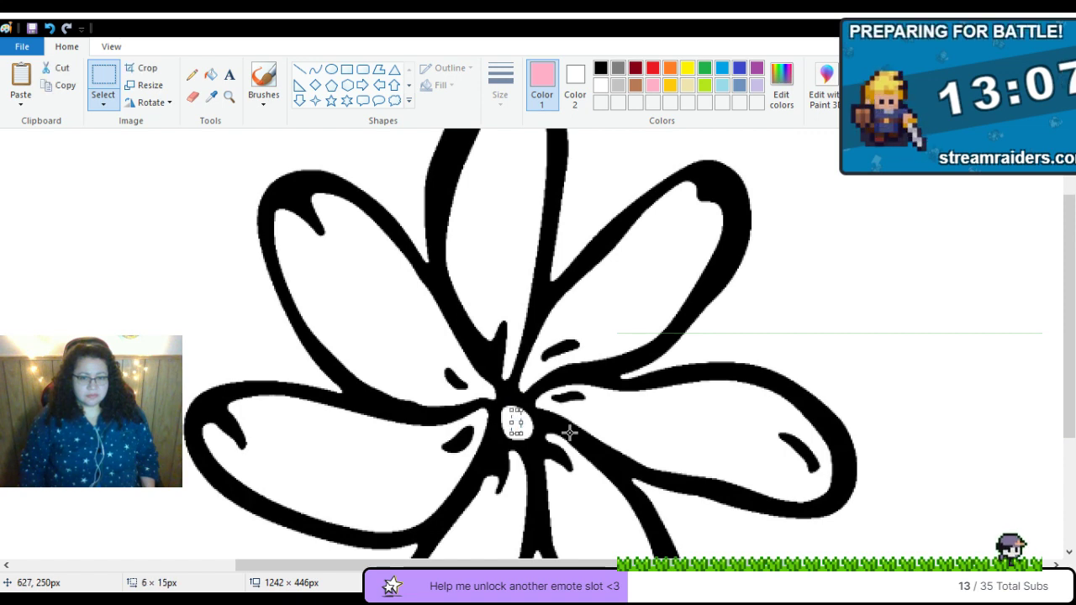
Set the secondary colour to light pink as well and fill the flower's round centre with pink.
left_click(577, 82)
left_click(545, 75)
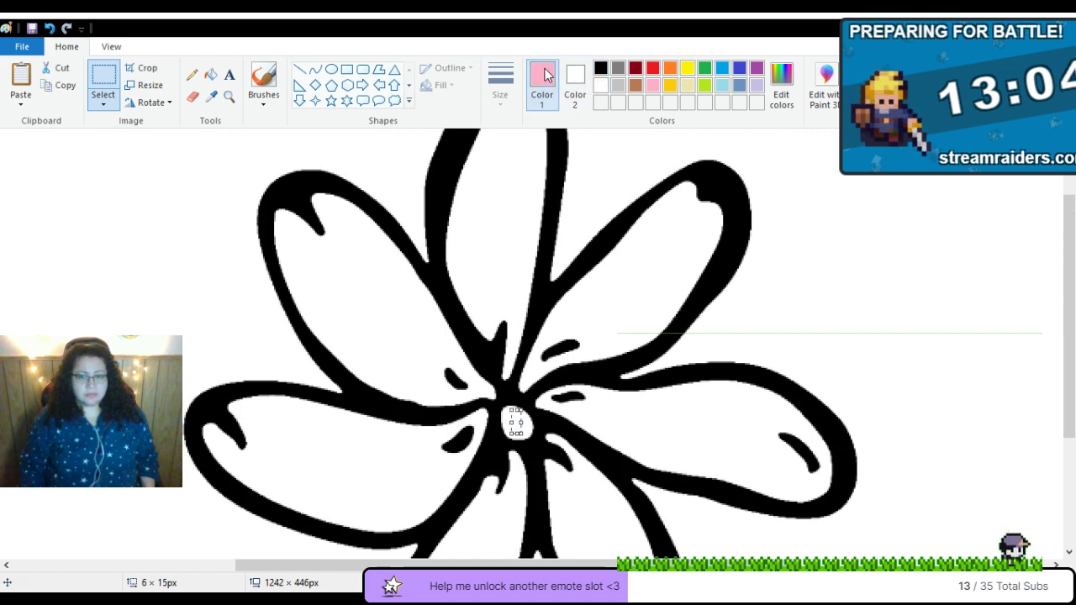
left_click(575, 82)
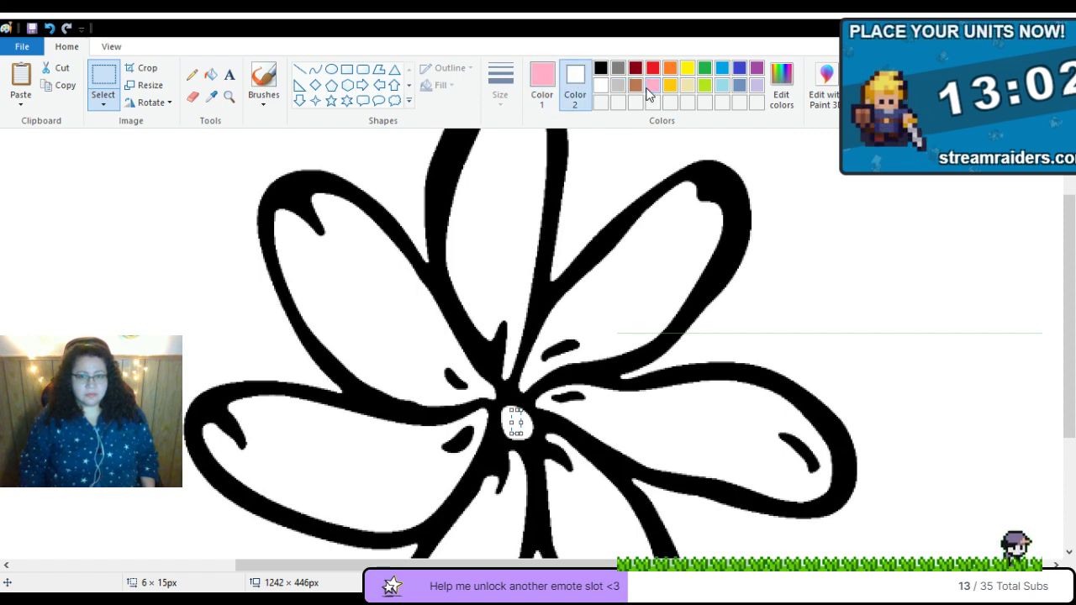
left_click(650, 86)
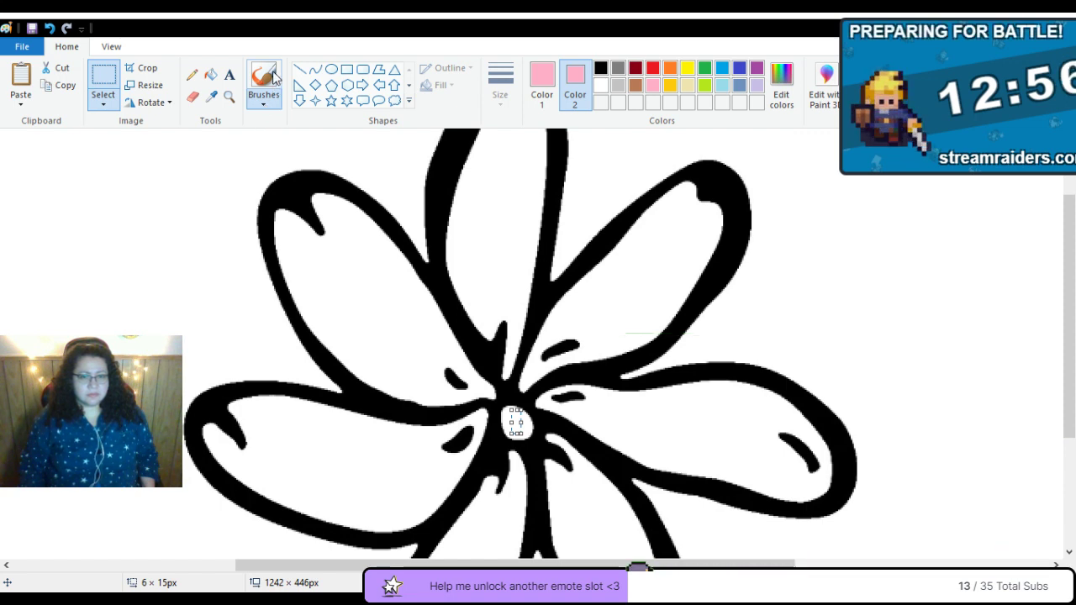
left_click(210, 74)
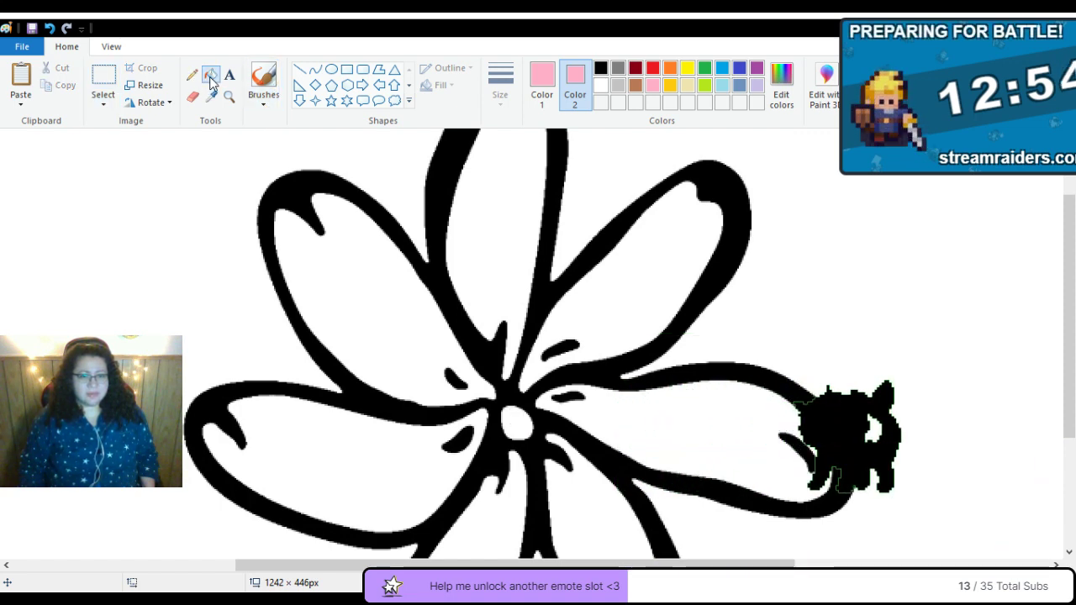
left_click(521, 423)
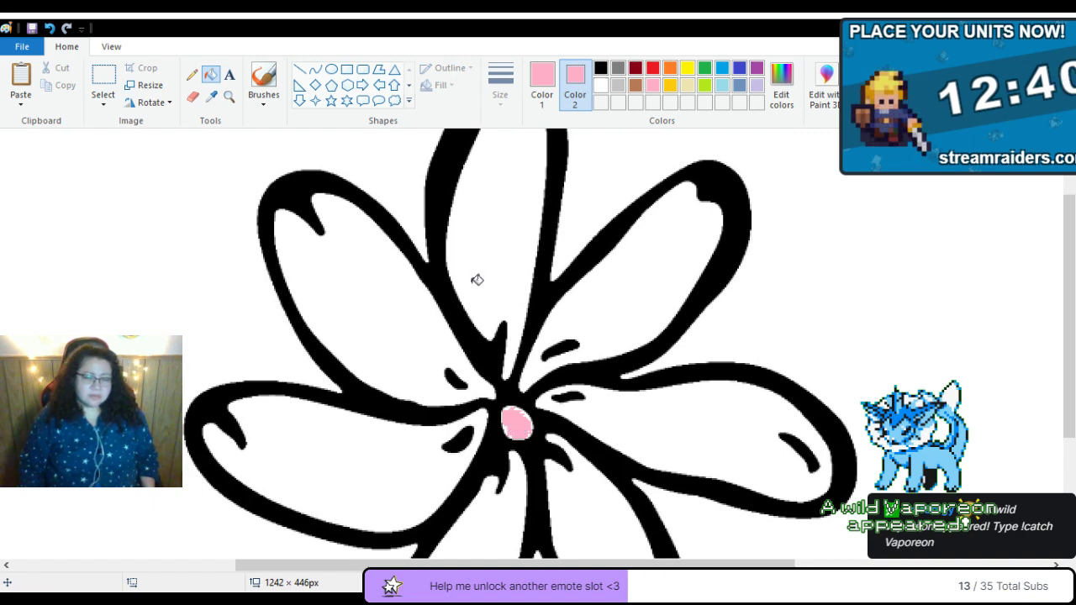
Brush pink over the remaining white pixels along the edge of the flower's centre.
left_click(118, 46)
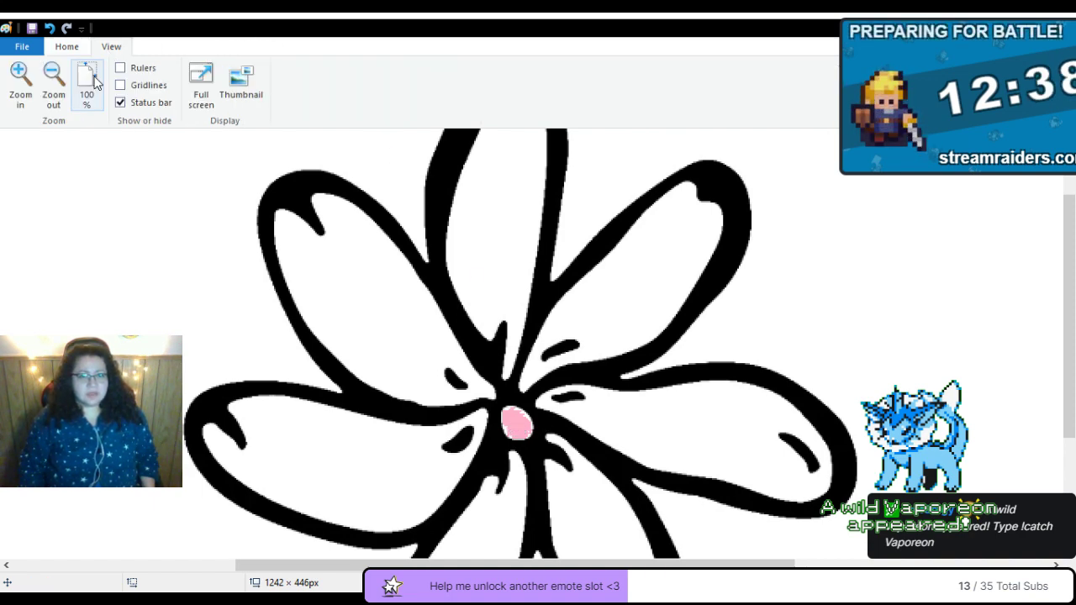
left_click(22, 92)
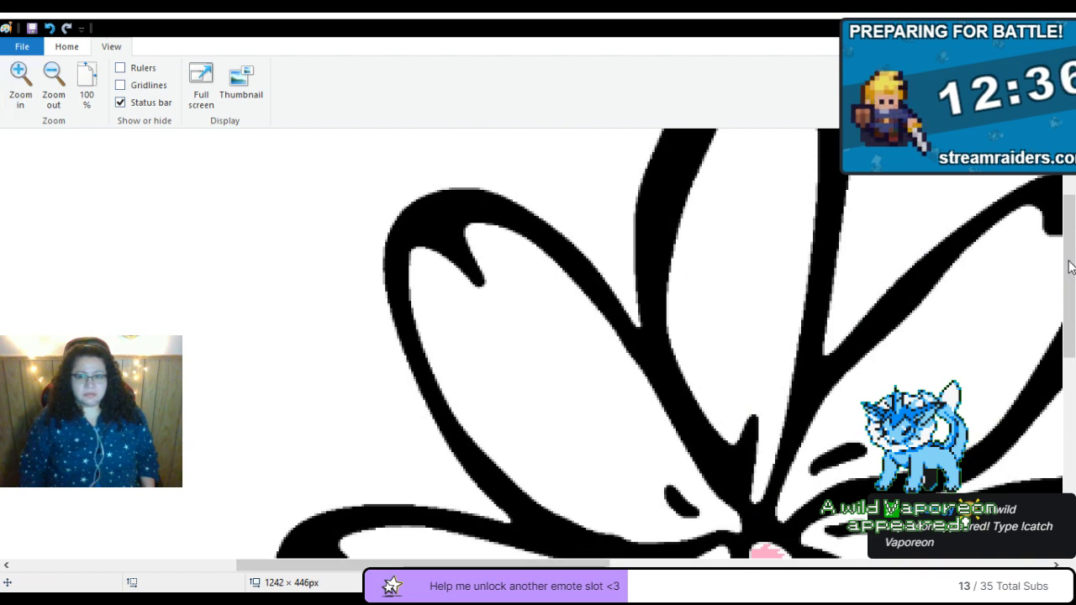
left_click_drag(1069, 252, 1069, 336)
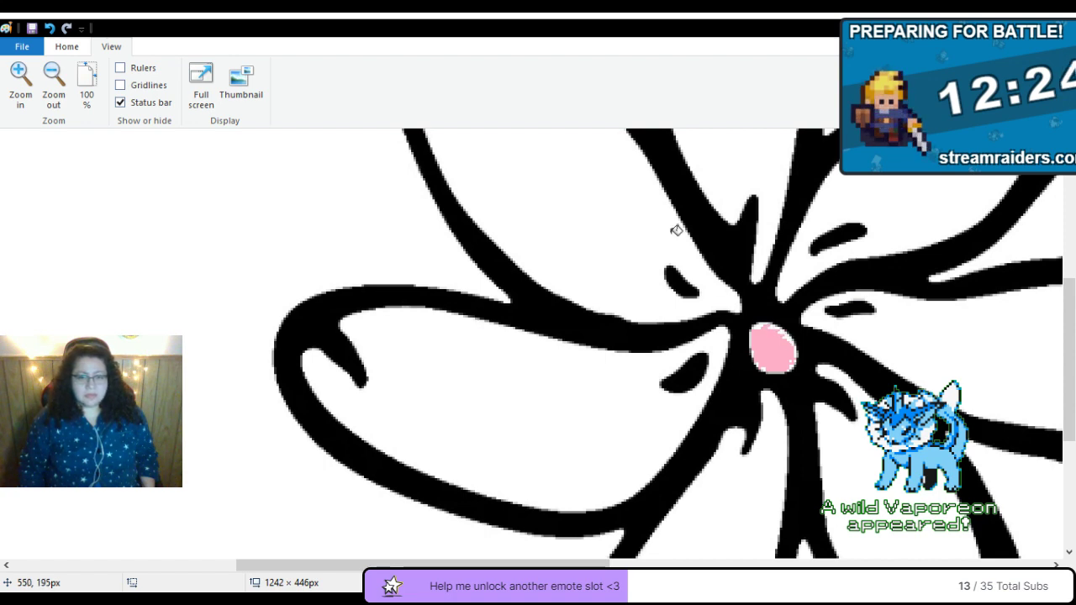
left_click(67, 48)
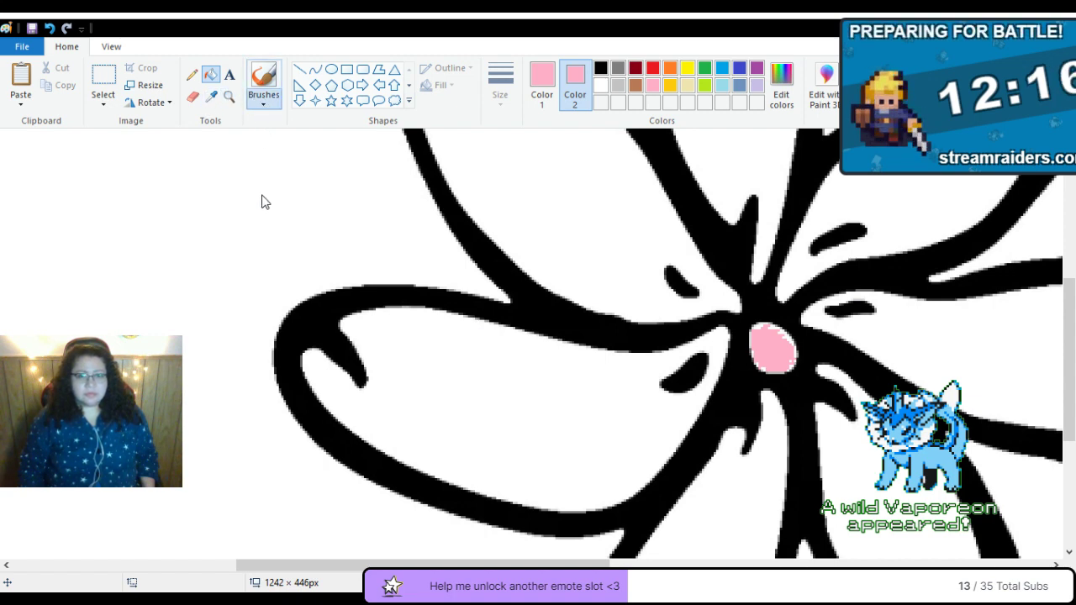
left_click(263, 80)
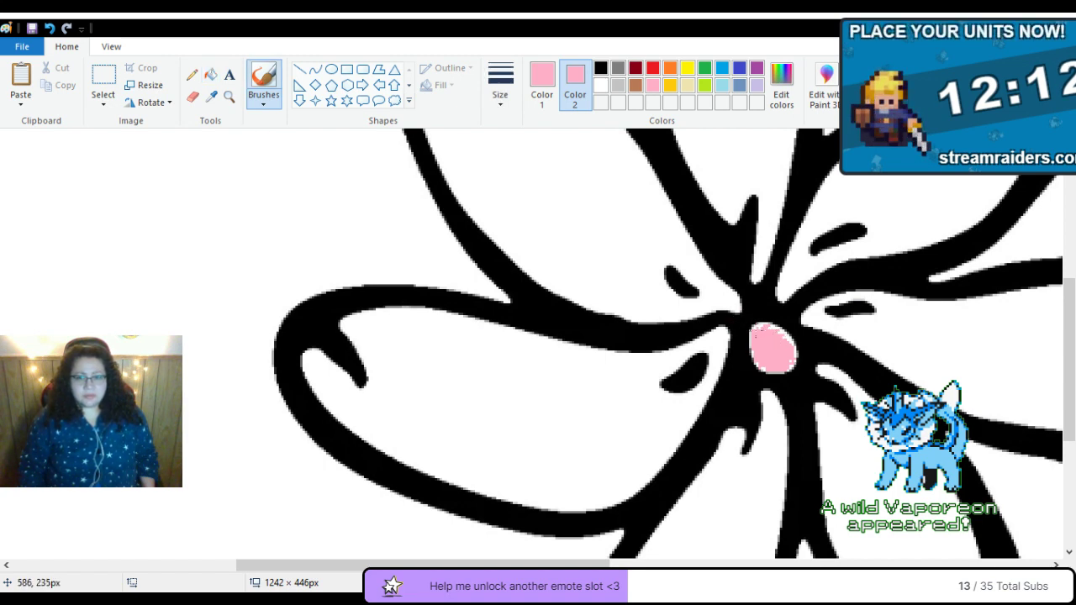
left_click_drag(762, 325, 785, 336)
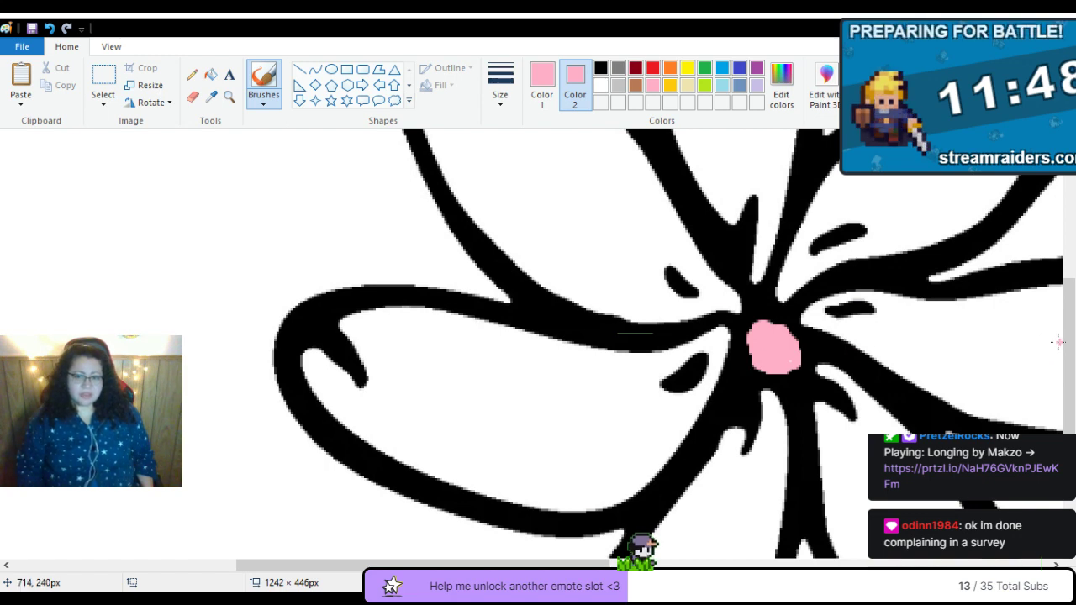
Examine the flower's upper petals up close and the whole drawing at full view.
left_click_drag(1069, 363, 1073, 239)
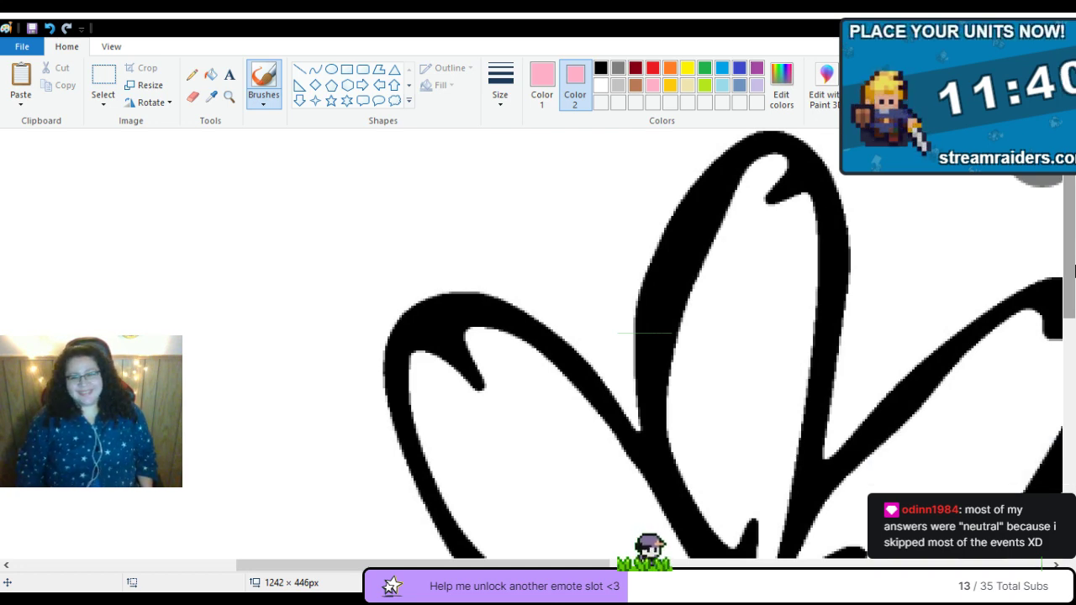
scroll(1073, 269, "up", 2)
scroll(1073, 268, "down", 1)
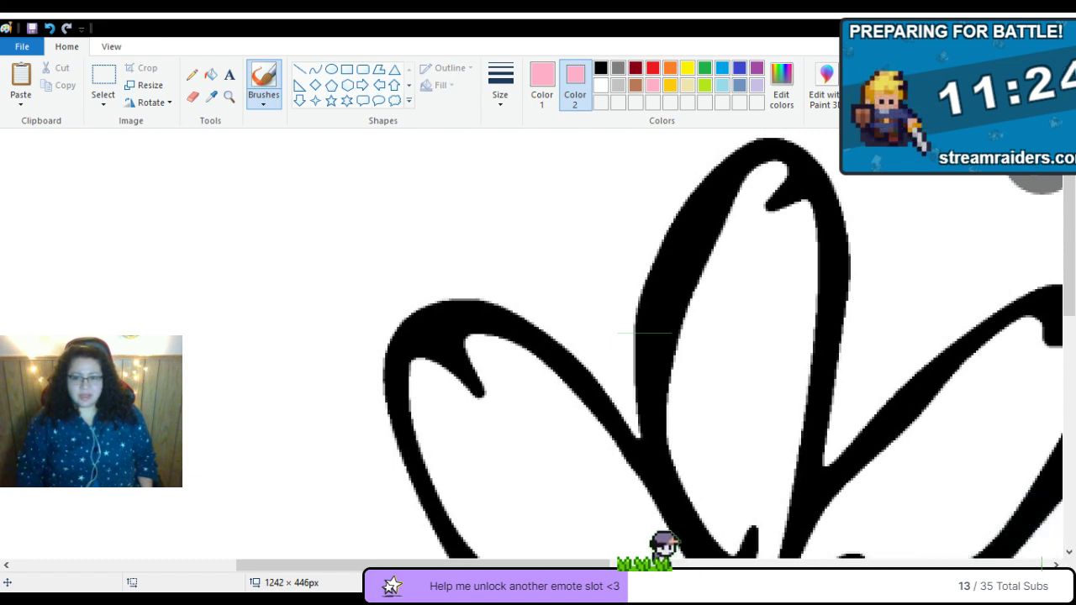
left_click(109, 45)
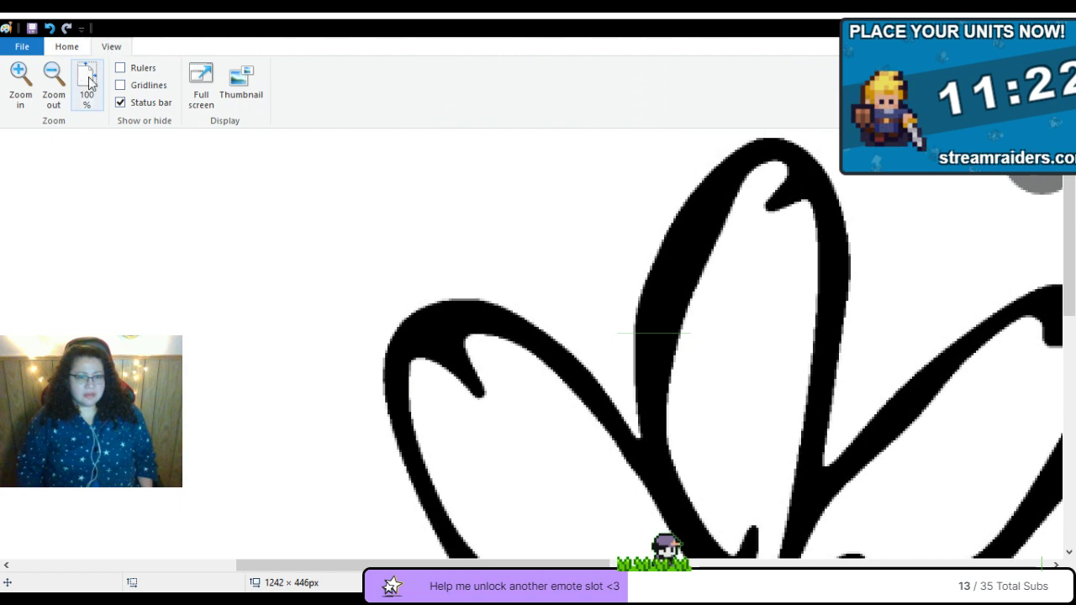
left_click(17, 96)
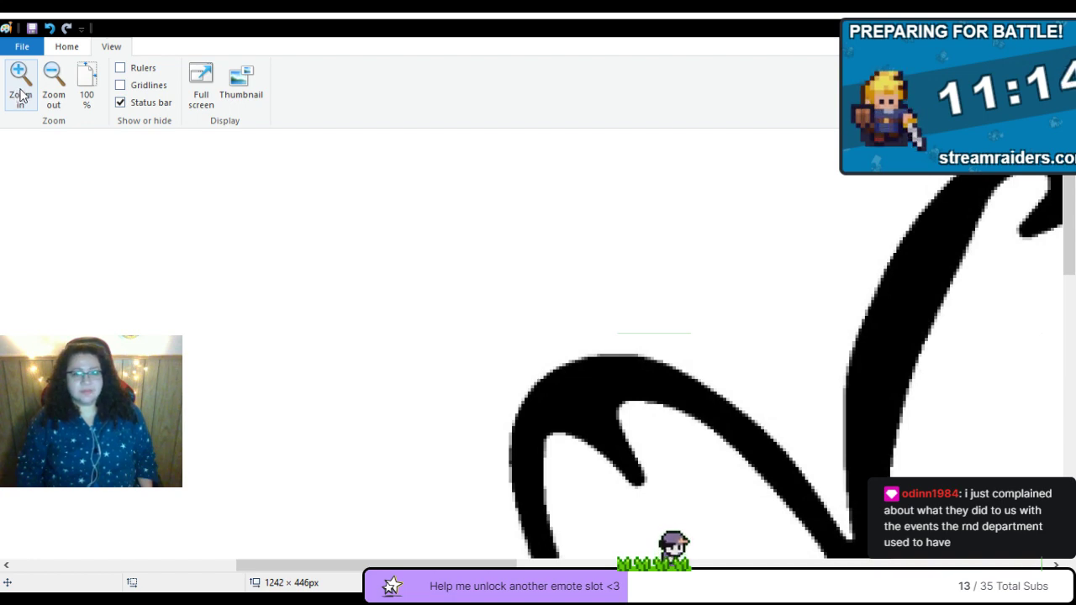
left_click(20, 94)
left_click(55, 98)
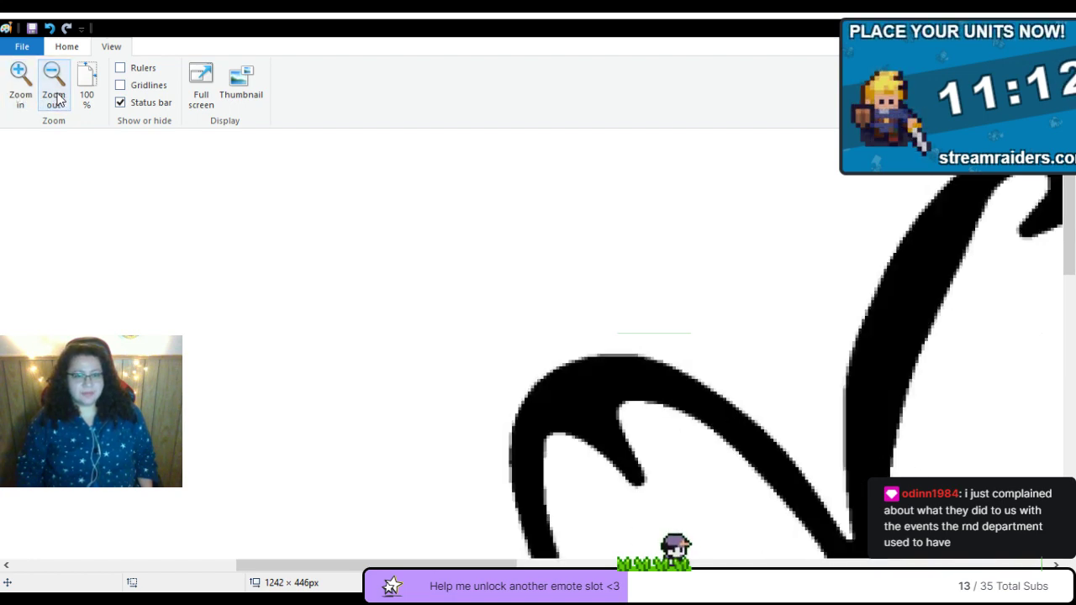
left_click(55, 97)
left_click(56, 98)
left_click(56, 98)
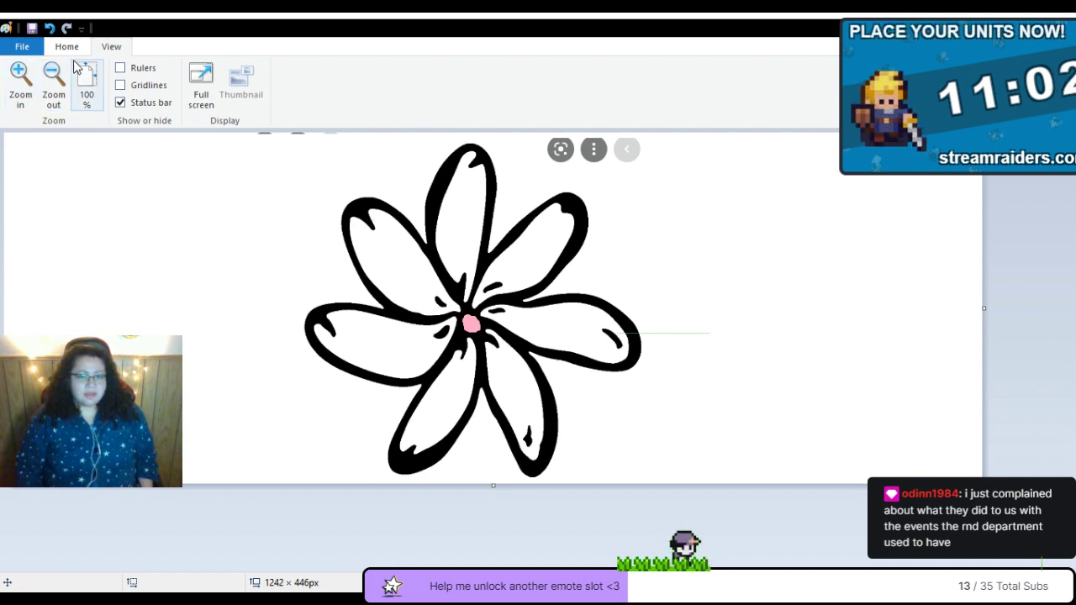
Set both the secondary and primary colours to bright blue and fill the flower's topmost petal with it.
left_click(19, 85)
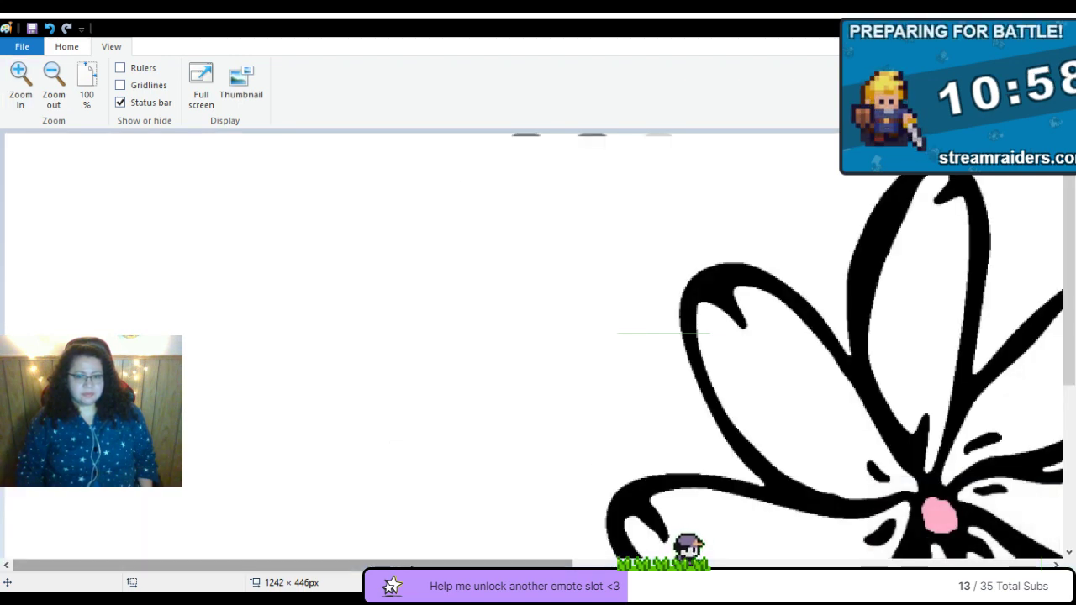
scroll(534, 349, "right", 5)
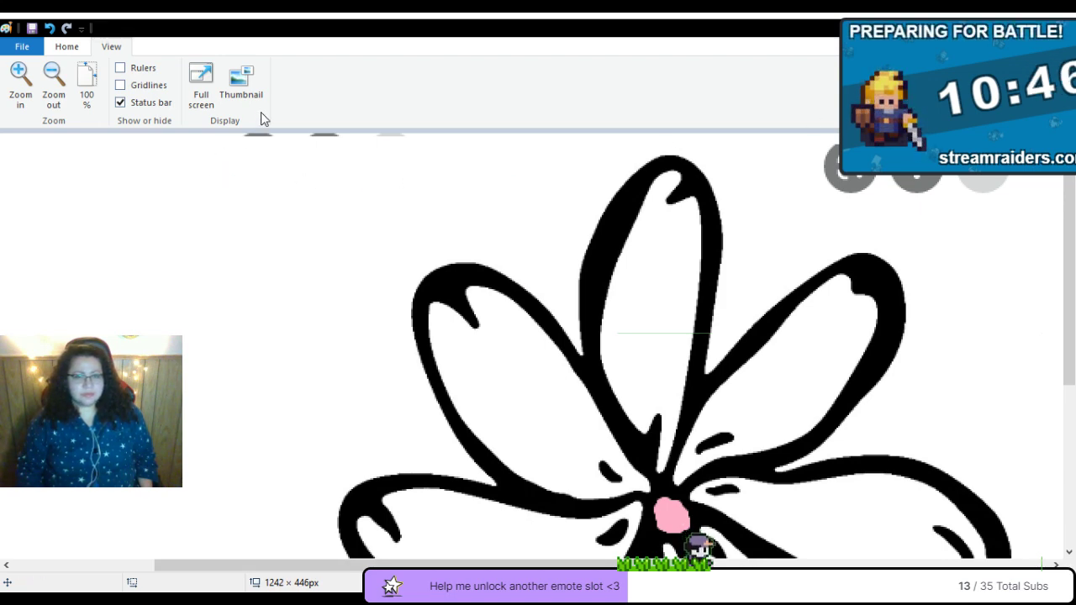
left_click(66, 45)
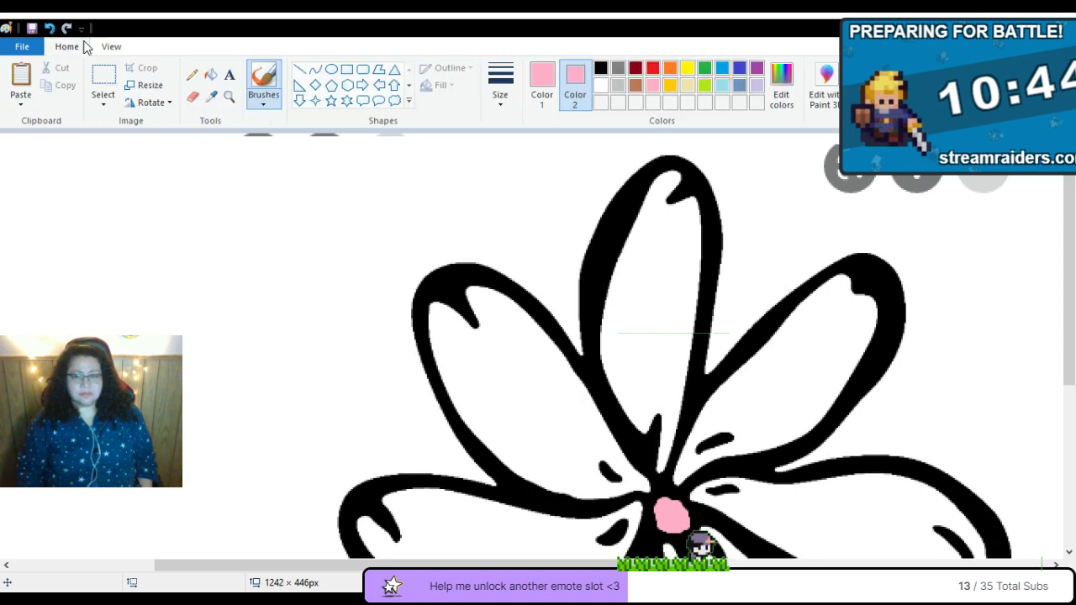
left_click(721, 72)
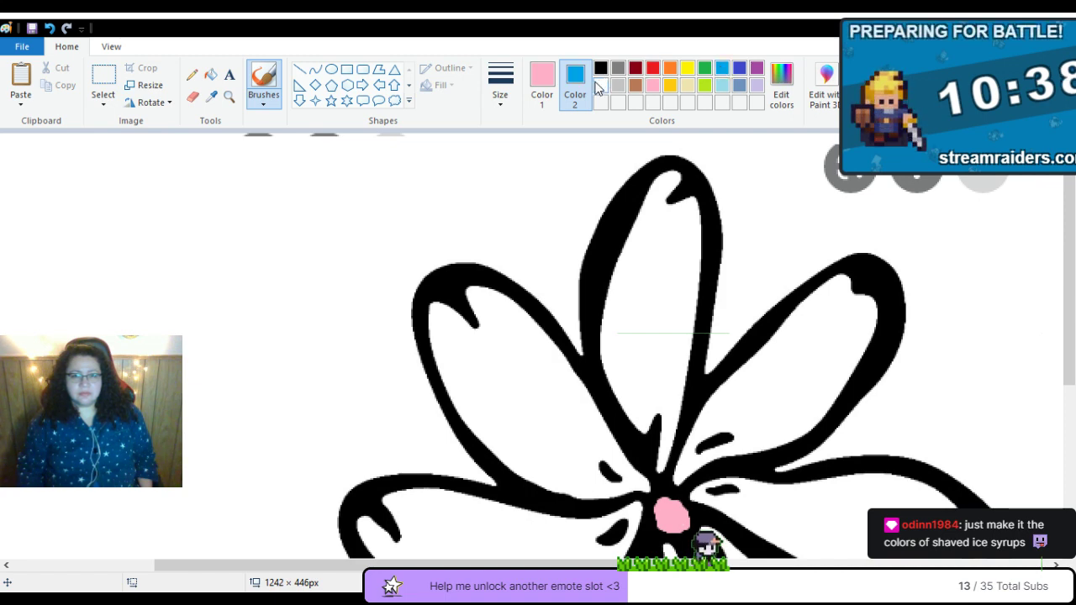
left_click(542, 84)
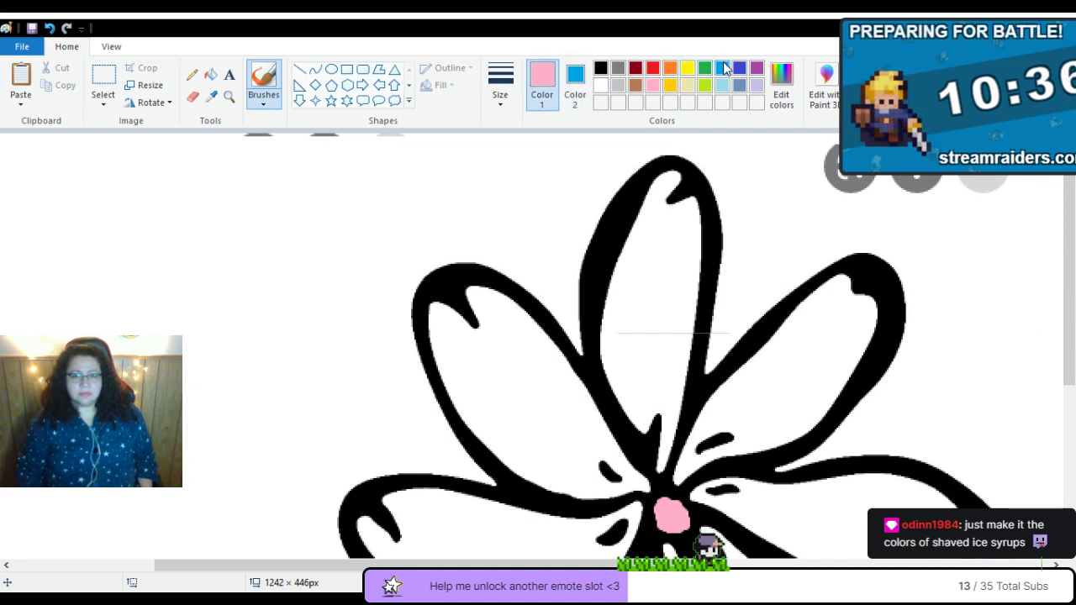
left_click(723, 68)
left_click(212, 75)
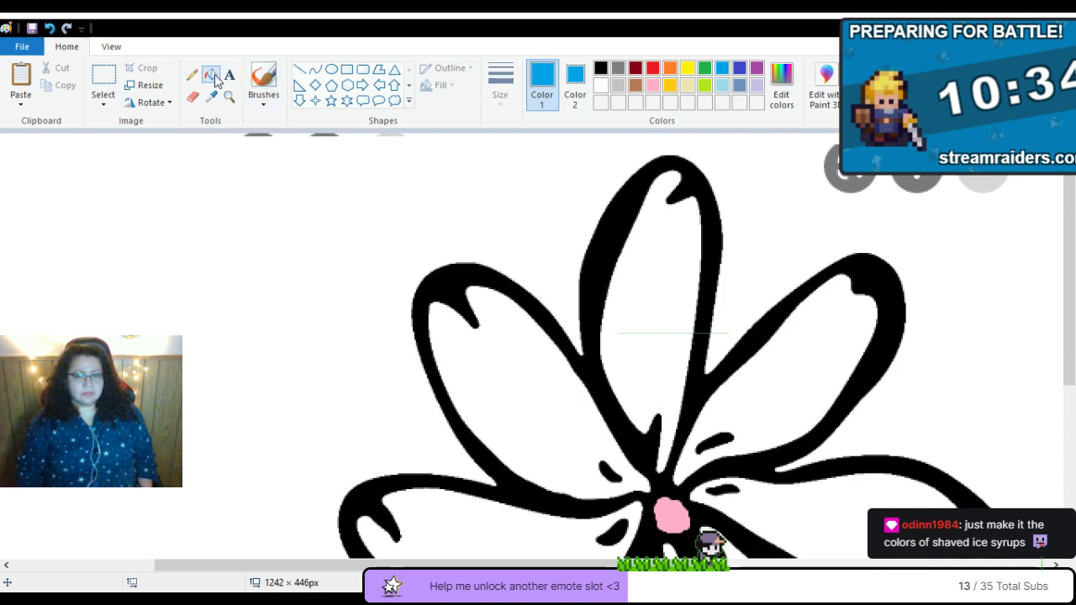
left_click(671, 256)
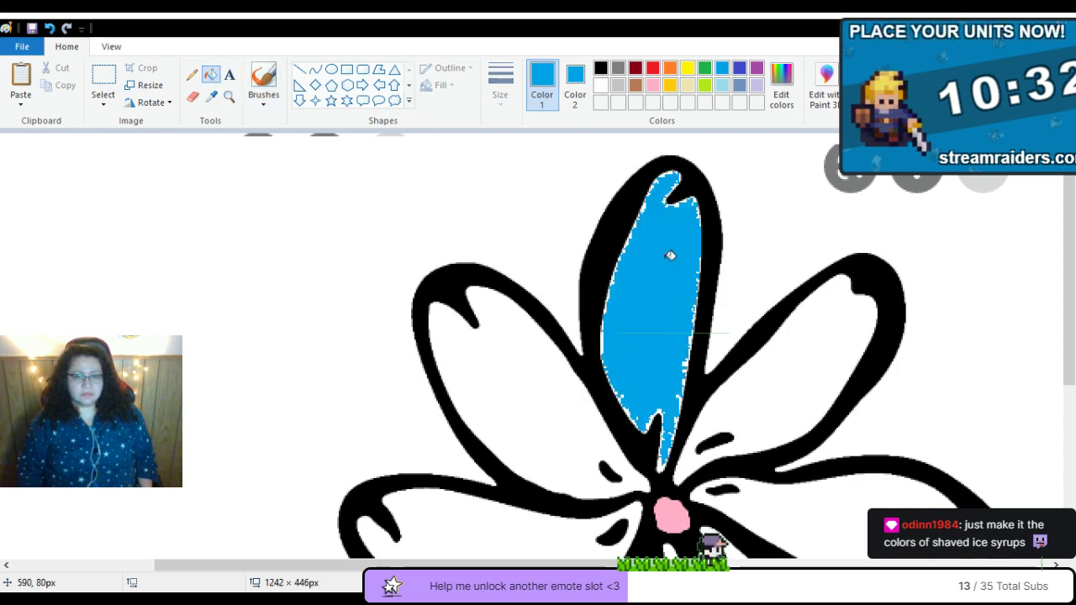
Brush blue over the remaining white pixels along the inner edge of the flower's topmost petal.
left_click(264, 94)
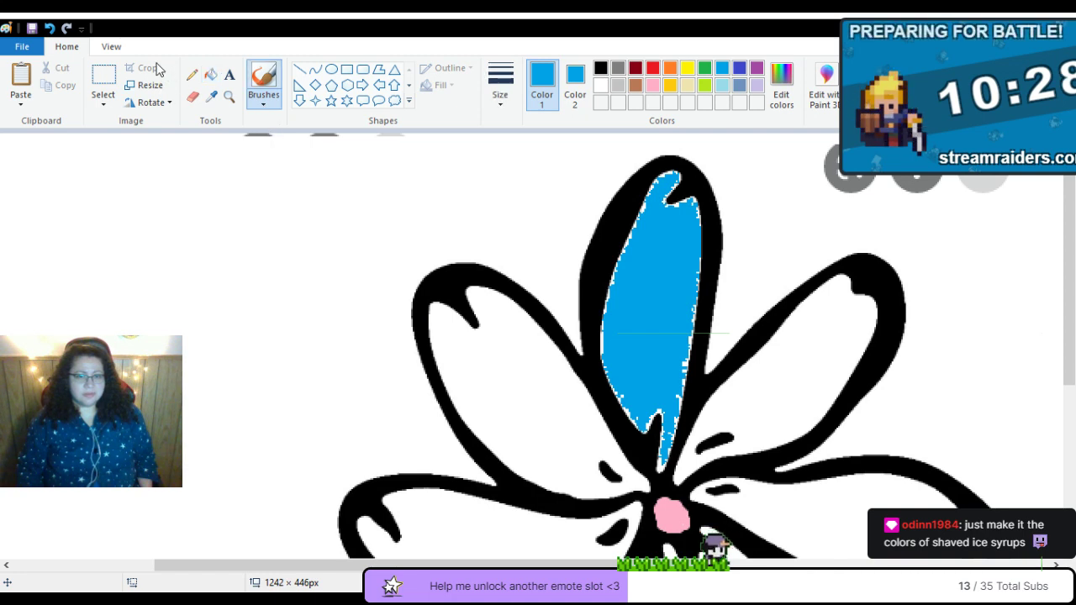
left_click(111, 47)
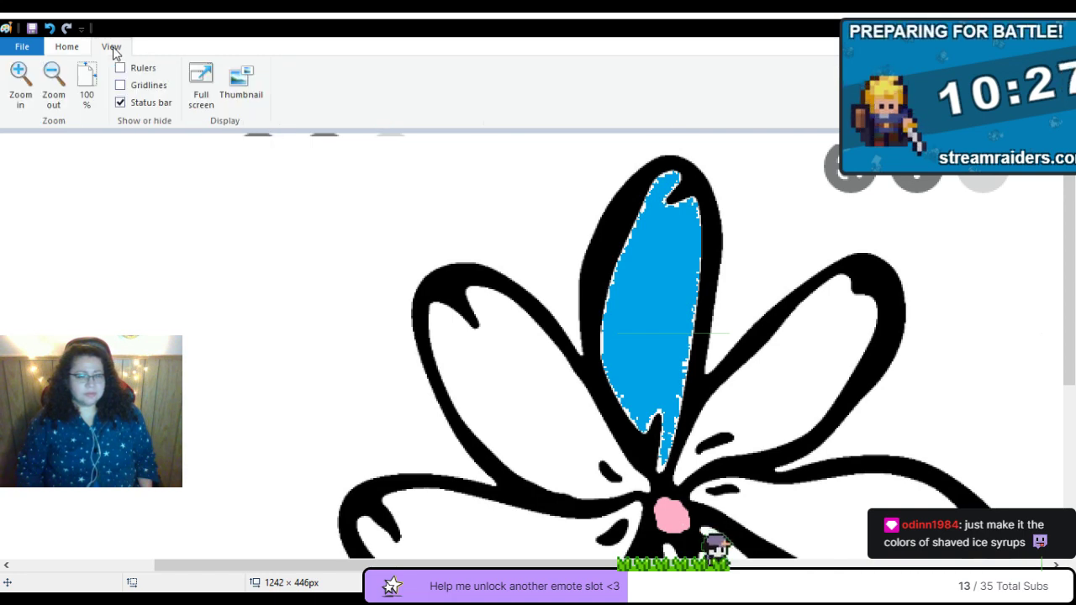
left_click(21, 96)
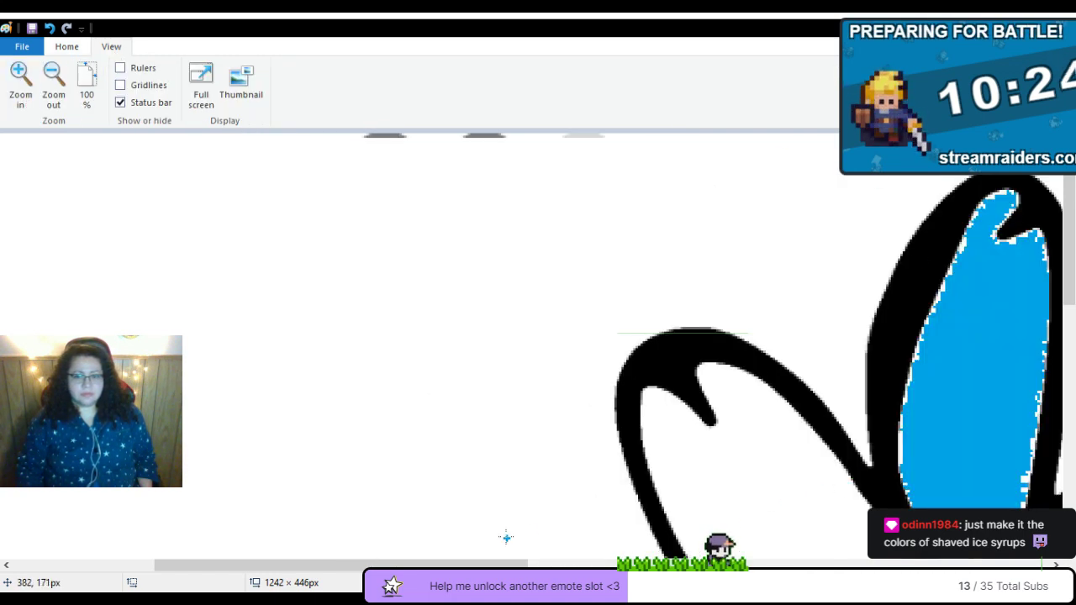
left_click_drag(336, 565, 341, 565)
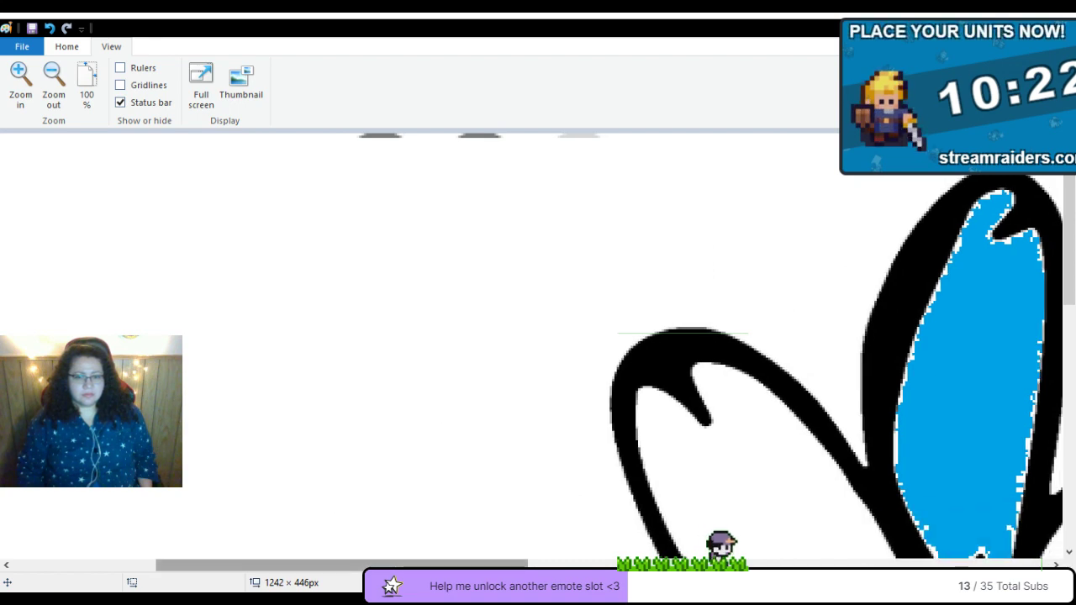
scroll(765, 540, "right", 10)
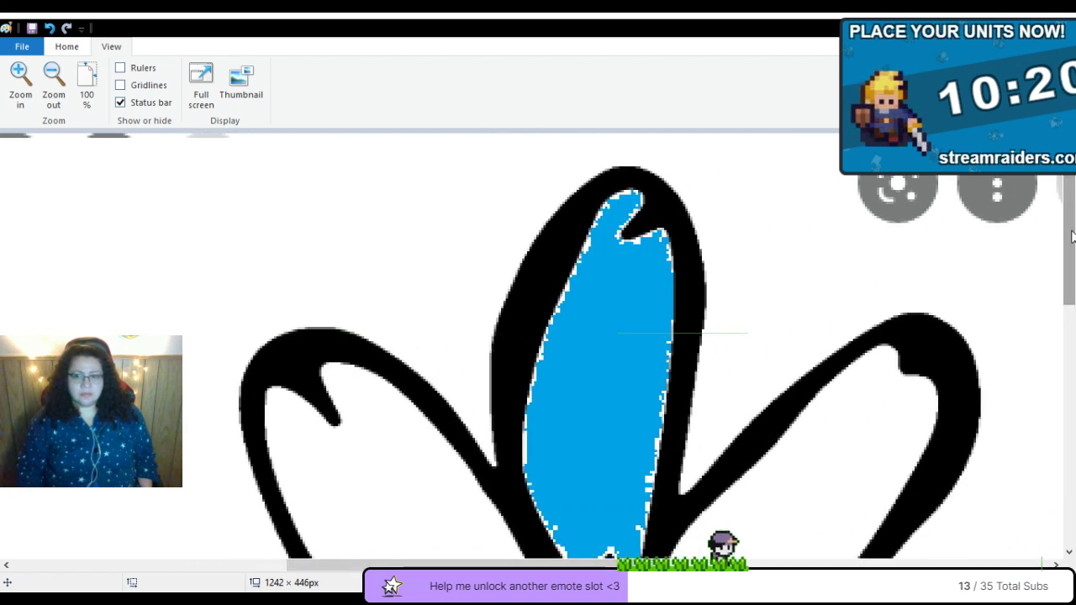
scroll(1071, 237, "down", 2)
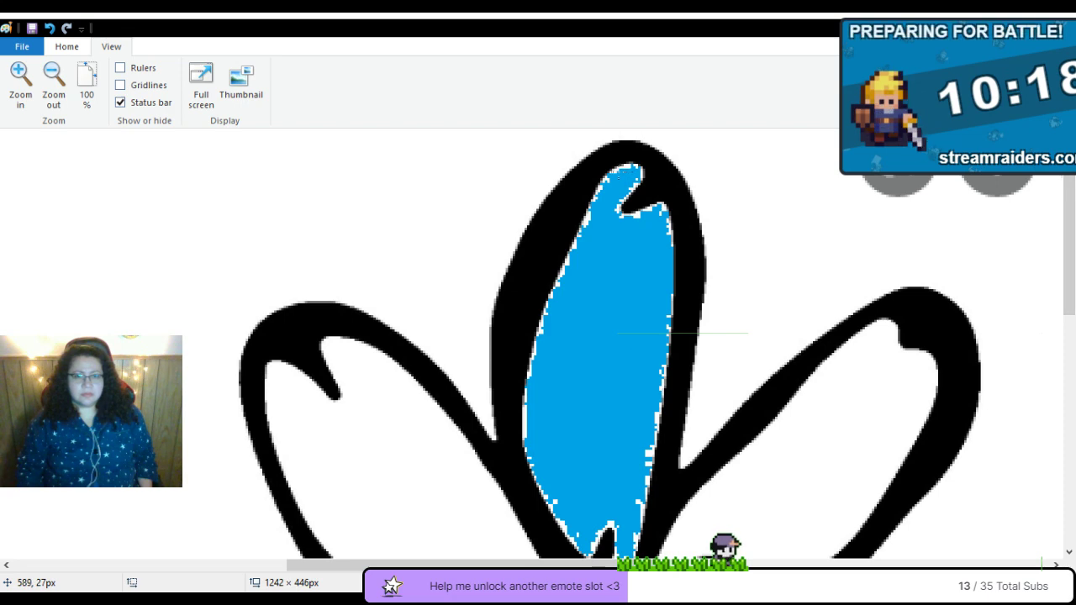